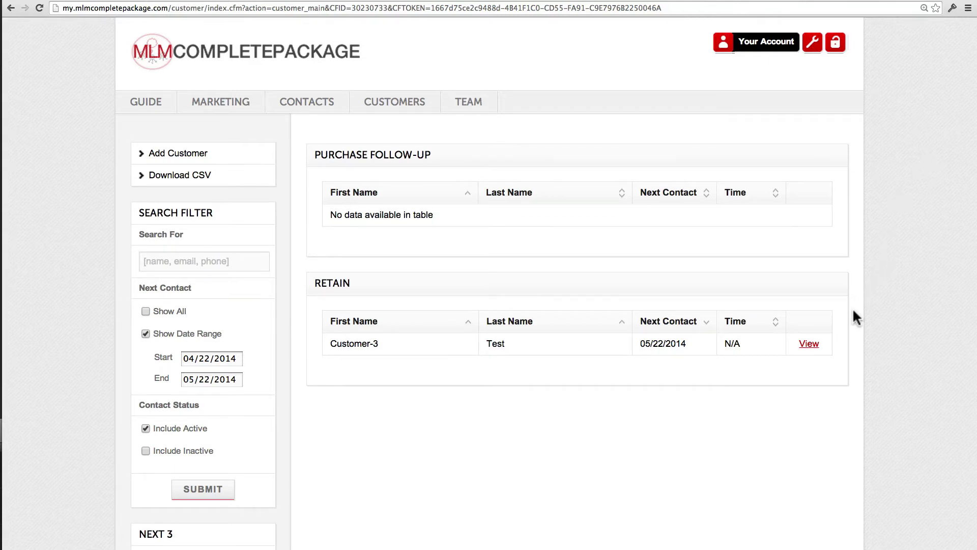
Open Customer-3's record from the Retain table to see its One-Time Purchase details and 05/22/2014 next contact.
{"action": "left_click", "coordinate": [814, 346]}
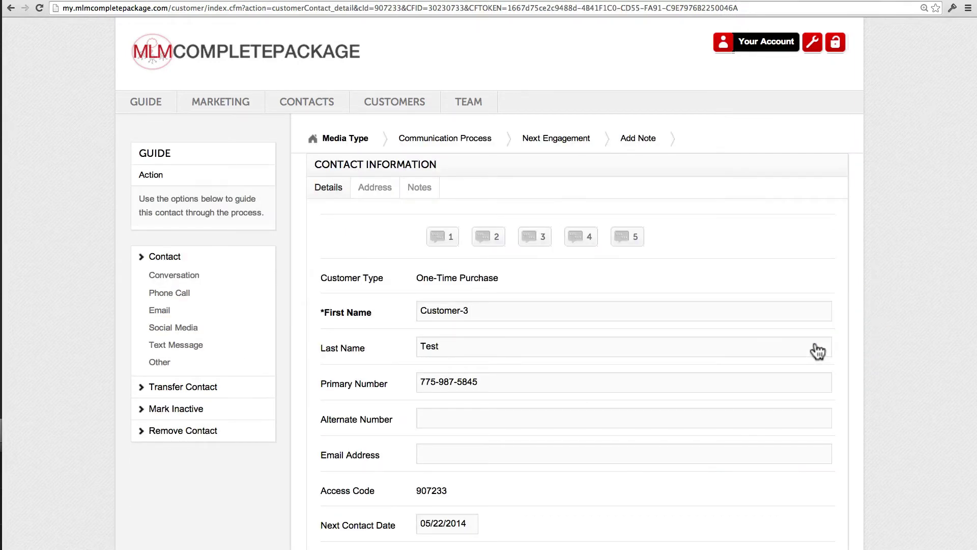
{"action": "scroll", "coordinate": [818, 351], "scroll_direction": "down", "scroll_amount": 3}
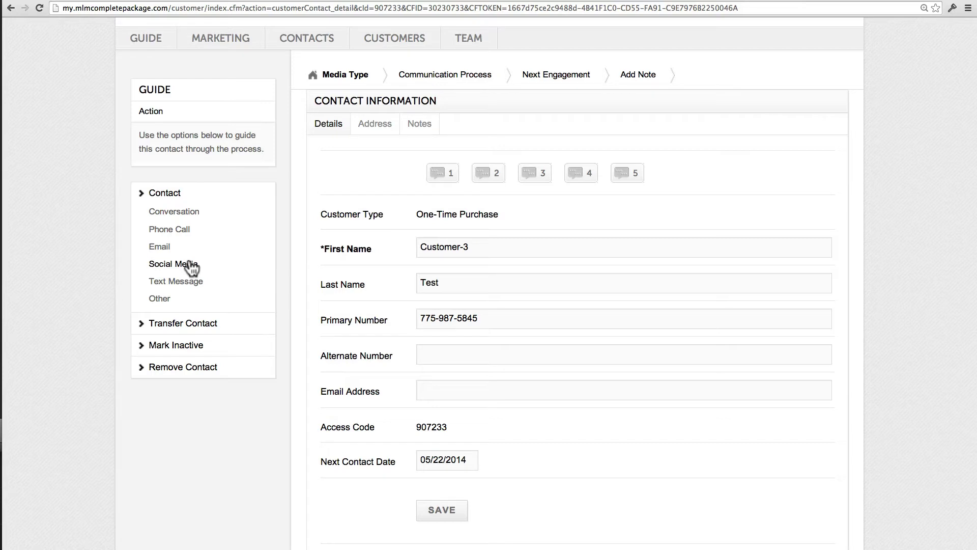
Log a Social Media contact with Customer-3 as a Sent Message.
{"action": "left_click", "coordinate": [192, 266]}
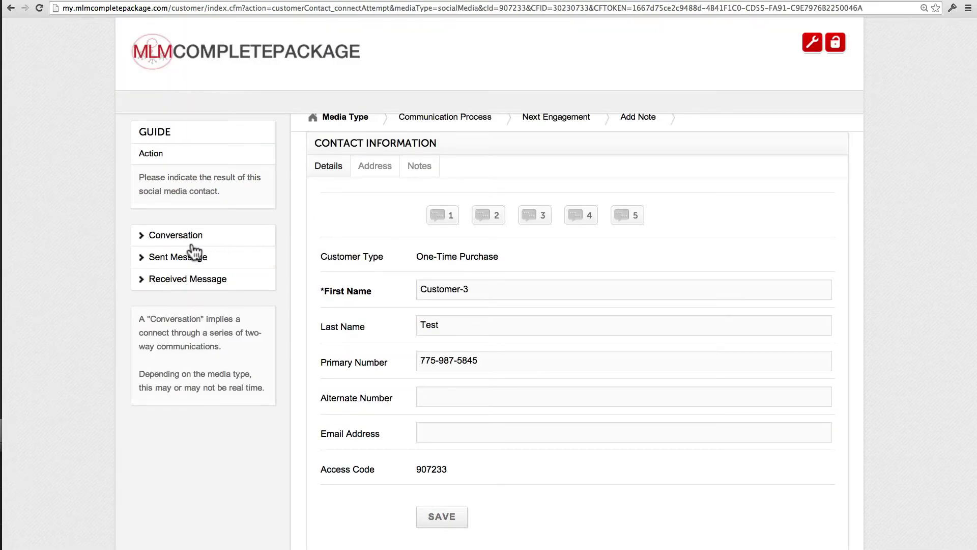
{"action": "left_click", "coordinate": [192, 257]}
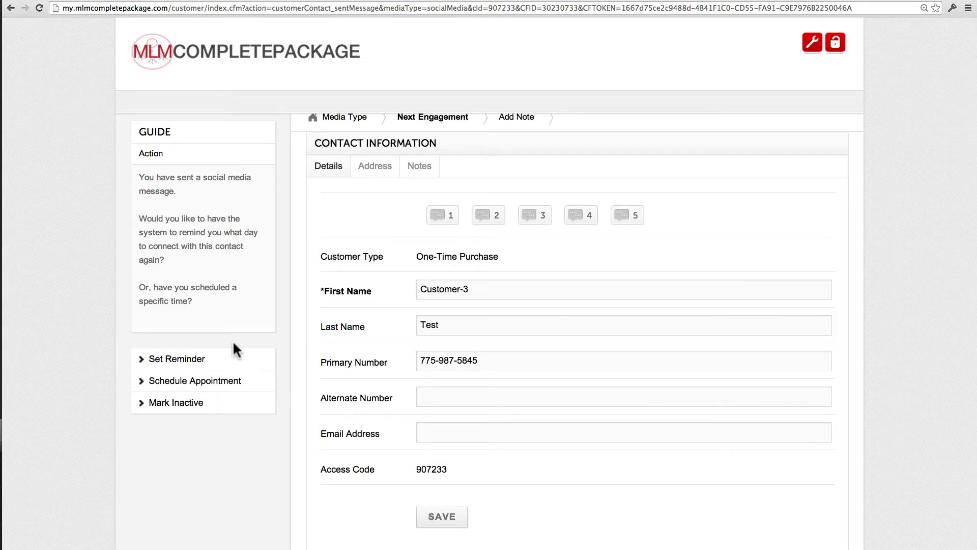
Set a June 21, 2014 reminder for Customer-3 with a short note and update the contact.
{"action": "left_click", "coordinate": [256, 365]}
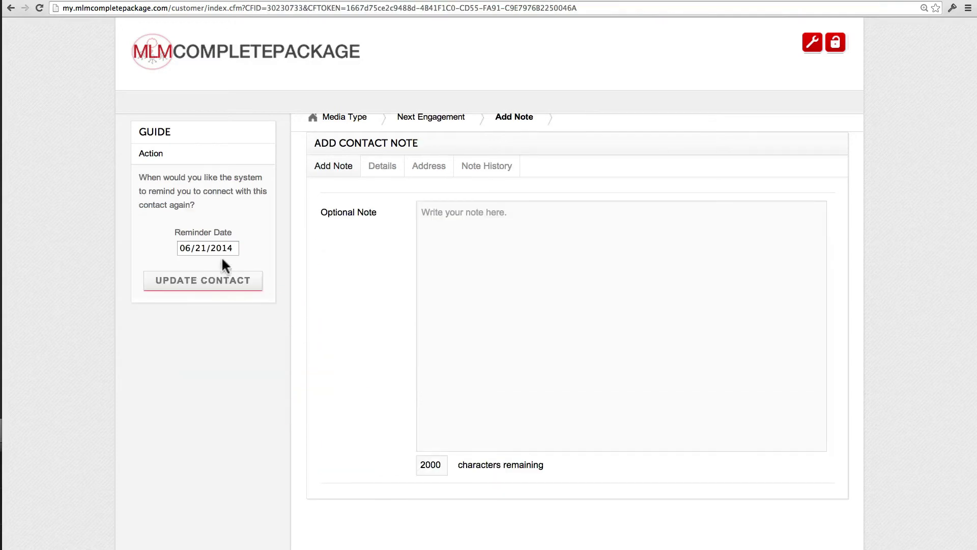
{"action": "left_click", "coordinate": [227, 248]}
{"action": "left_click", "coordinate": [190, 267]}
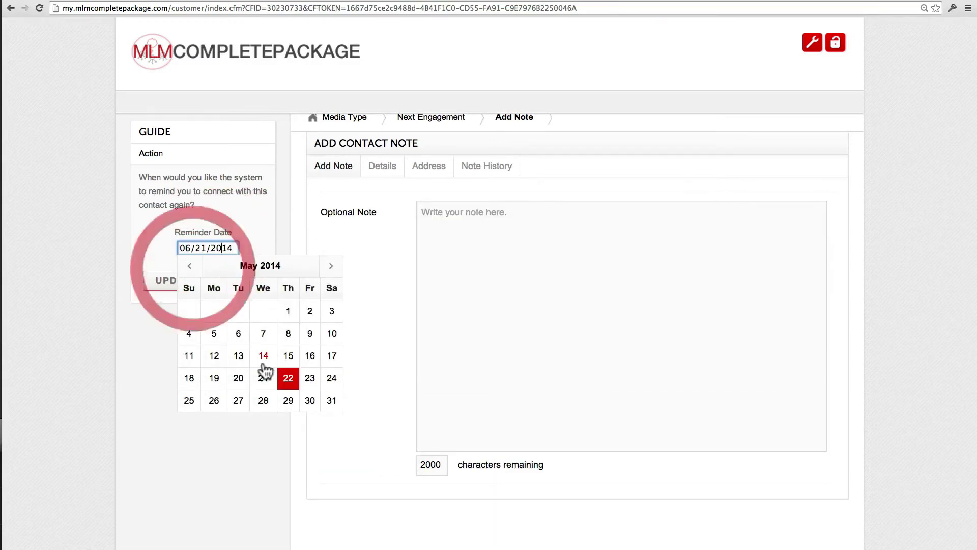
{"action": "left_click", "coordinate": [332, 268]}
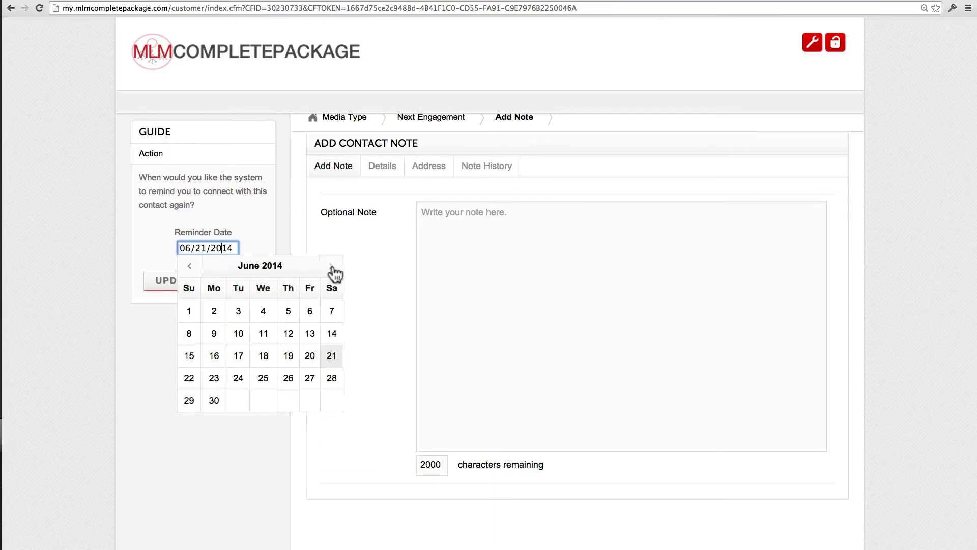
{"action": "left_click", "coordinate": [330, 357]}
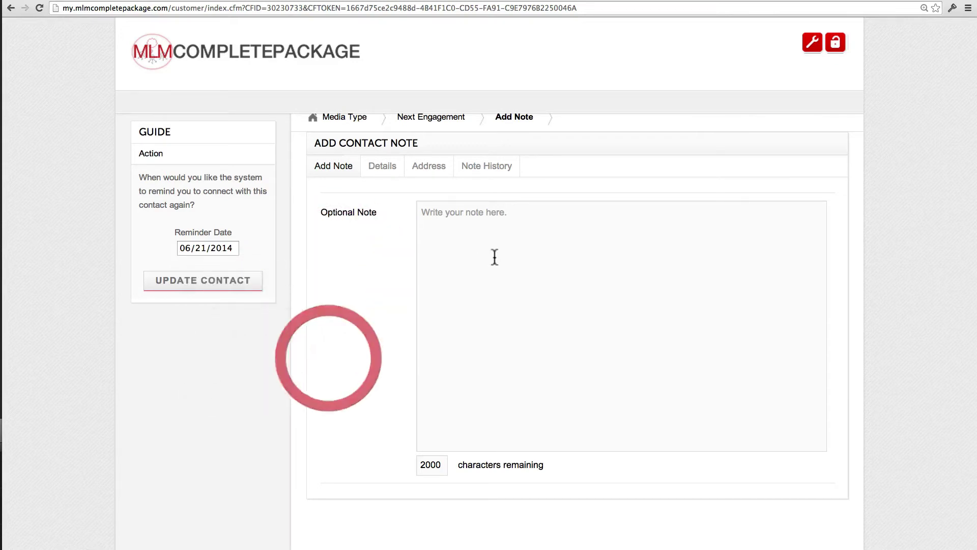
{"action": "left_click", "coordinate": [494, 257]}
{"action": "type", "text": "sjhdfkljds j"}
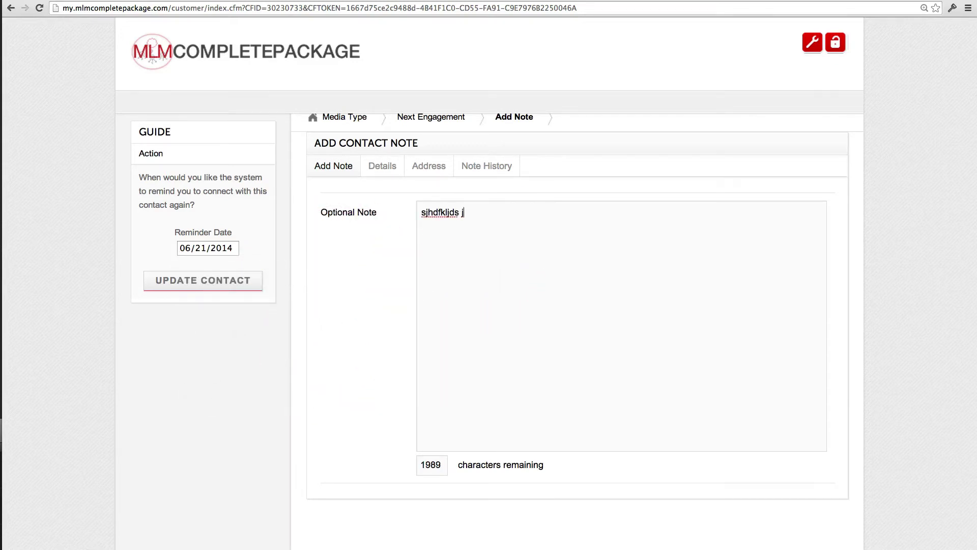
{"action": "type", "text": "d klfjsd lkfsjd lksdj lksd jklsdj fldk jfklds jldks jldfjsl"}
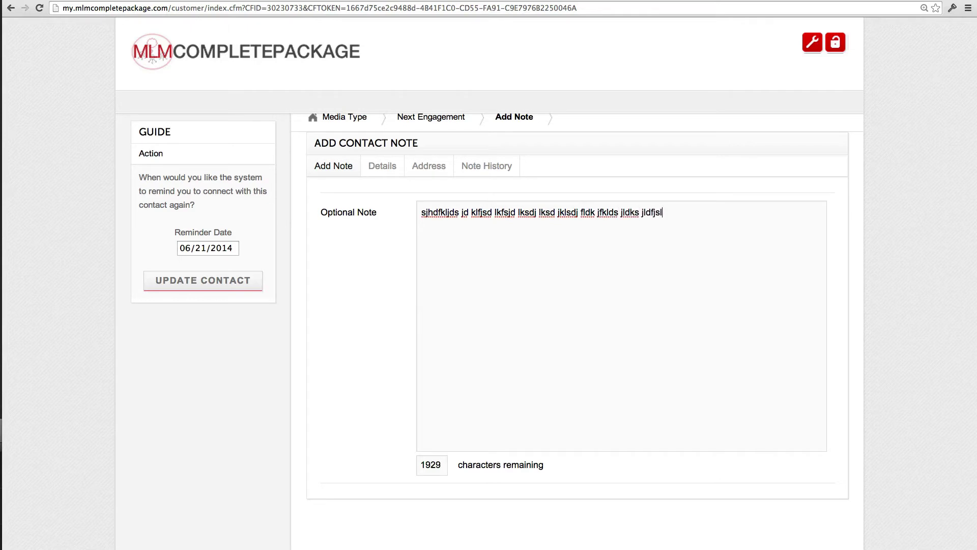
{"action": "left_click", "coordinate": [206, 291]}
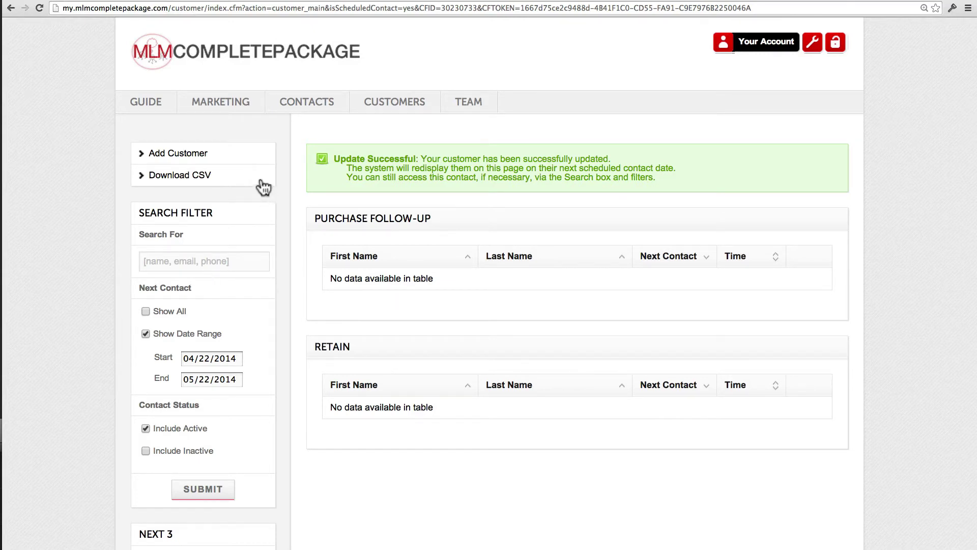
Add 'customer-4test' with an alternate phone number, excluded from the personal email list.
{"action": "left_click", "coordinate": [237, 158]}
{"action": "left_click", "coordinate": [470, 277]}
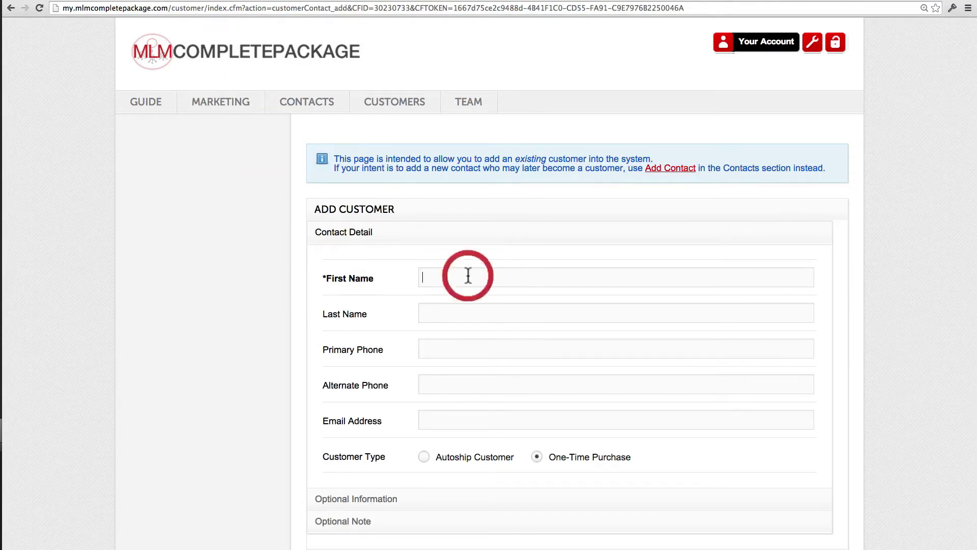
{"action": "type", "text": "customer-"}
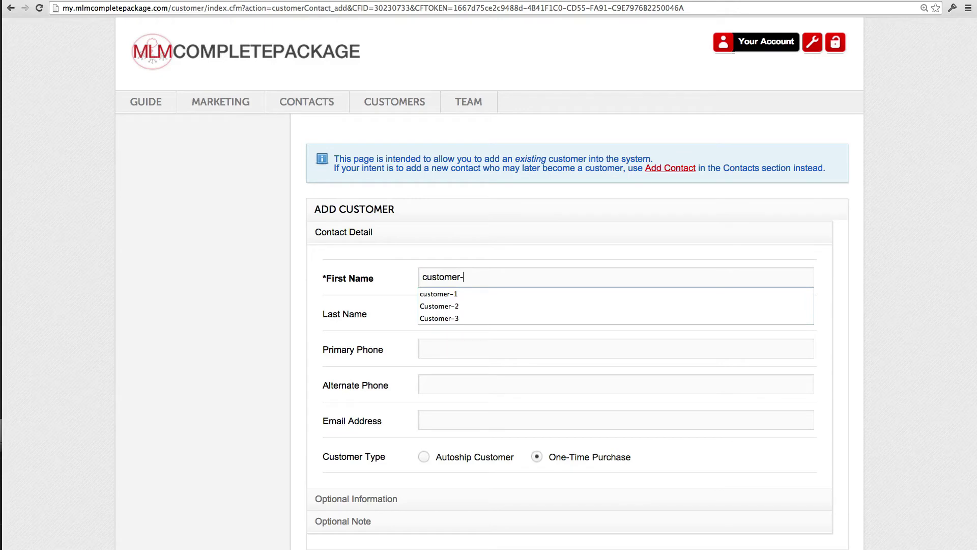
{"action": "type", "text": "4"}
{"action": "type", "text": "test"}
{"action": "key", "text": "Tab"}
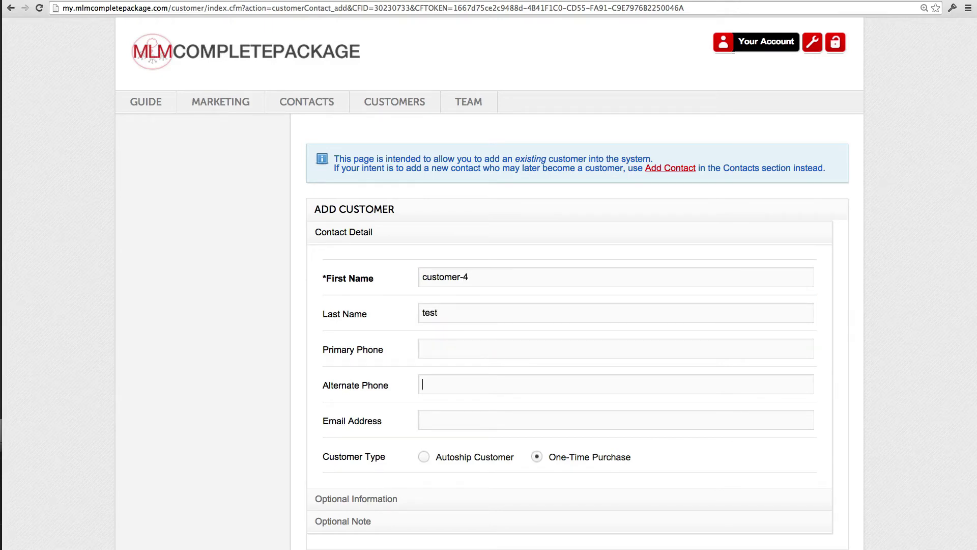
{"action": "scroll", "coordinate": [417, 290], "scroll_direction": "down", "scroll_amount": 3}
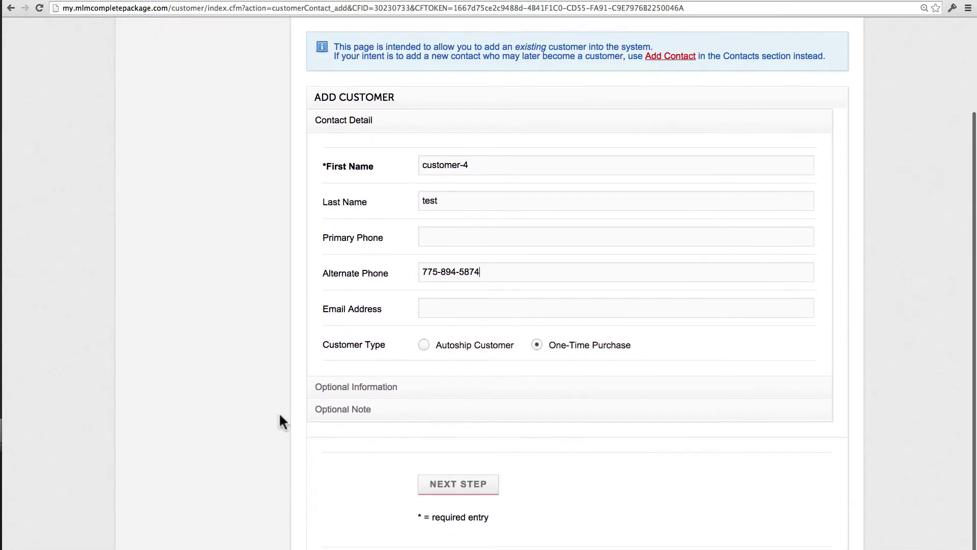
{"action": "left_click", "coordinate": [466, 484]}
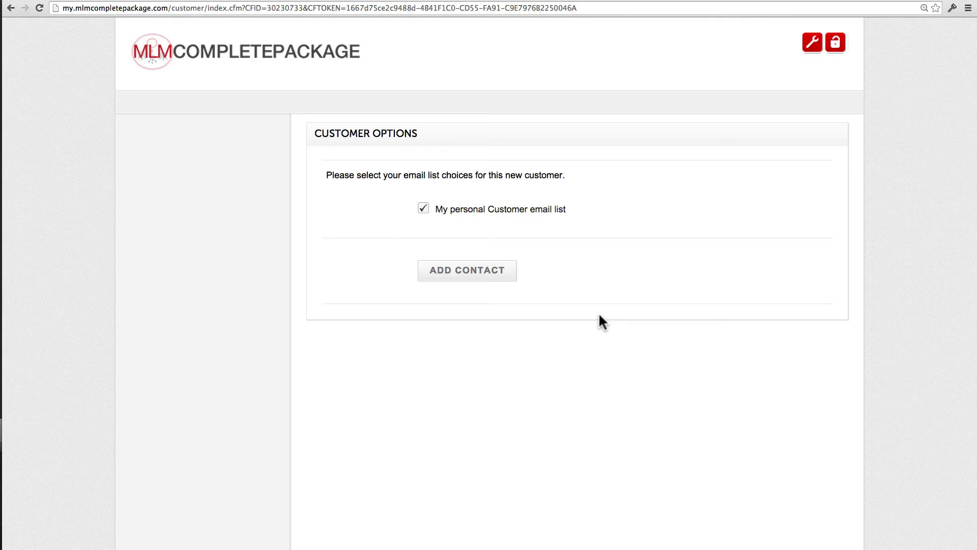
{"action": "left_click", "coordinate": [425, 210]}
{"action": "left_click", "coordinate": [509, 269]}
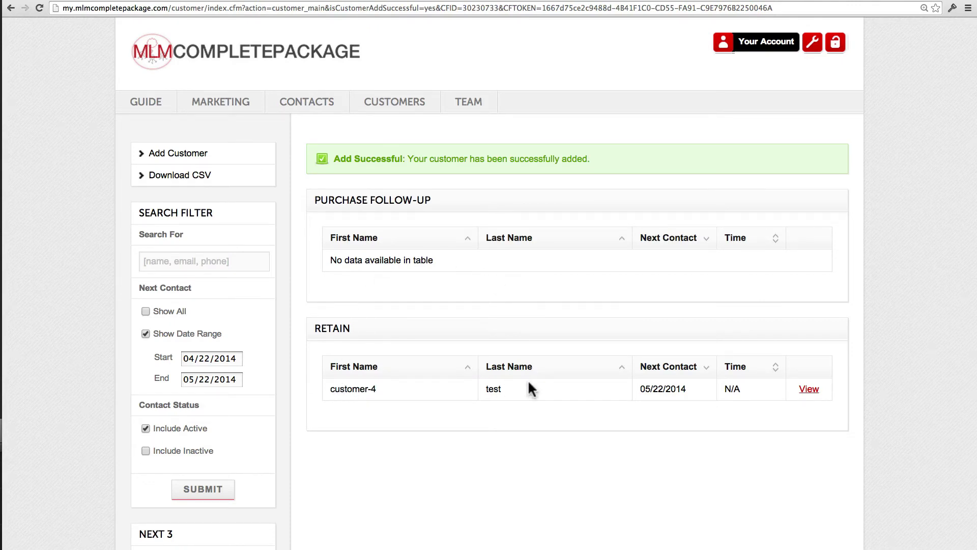
Log a conversation with customer-4 and record its result as Retain.
{"action": "left_click", "coordinate": [809, 389]}
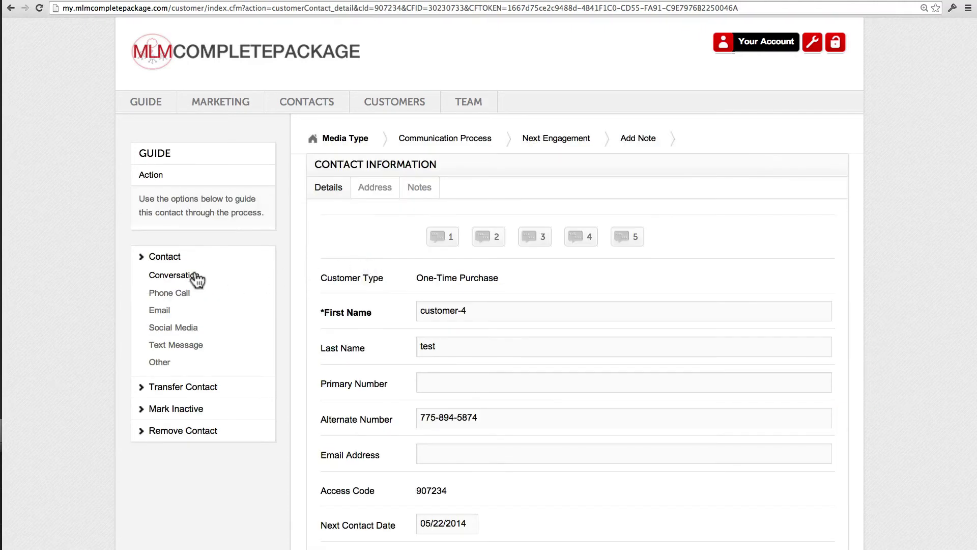
{"action": "left_click", "coordinate": [196, 278]}
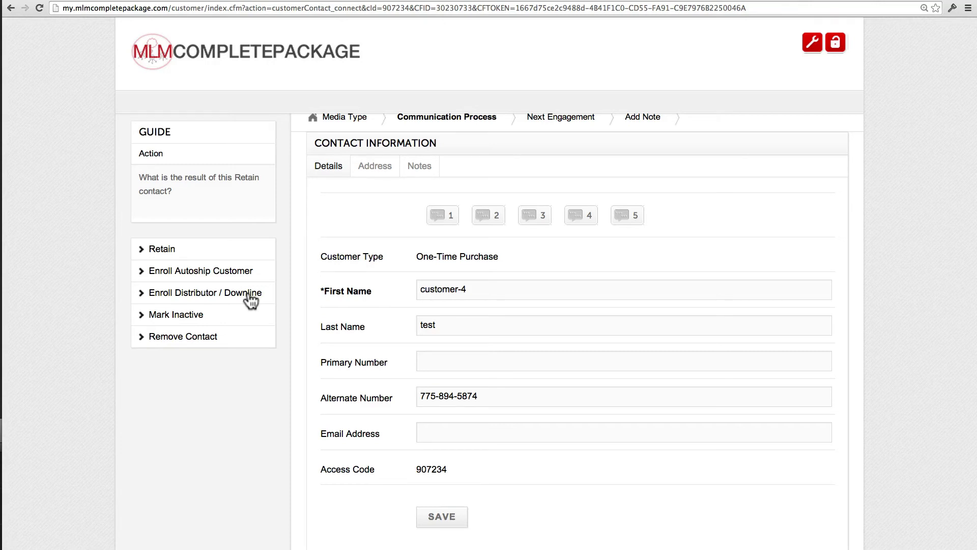
{"action": "left_click", "coordinate": [173, 252]}
Set a 06/21/2014 reminder with a short note and update customer-4's contact.
{"action": "left_click", "coordinate": [171, 317]}
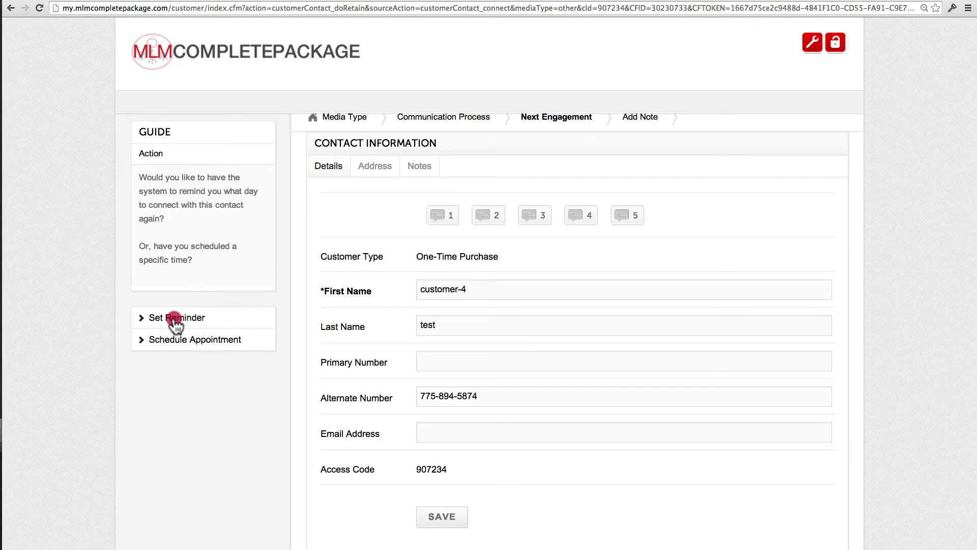
{"action": "left_click", "coordinate": [229, 248]}
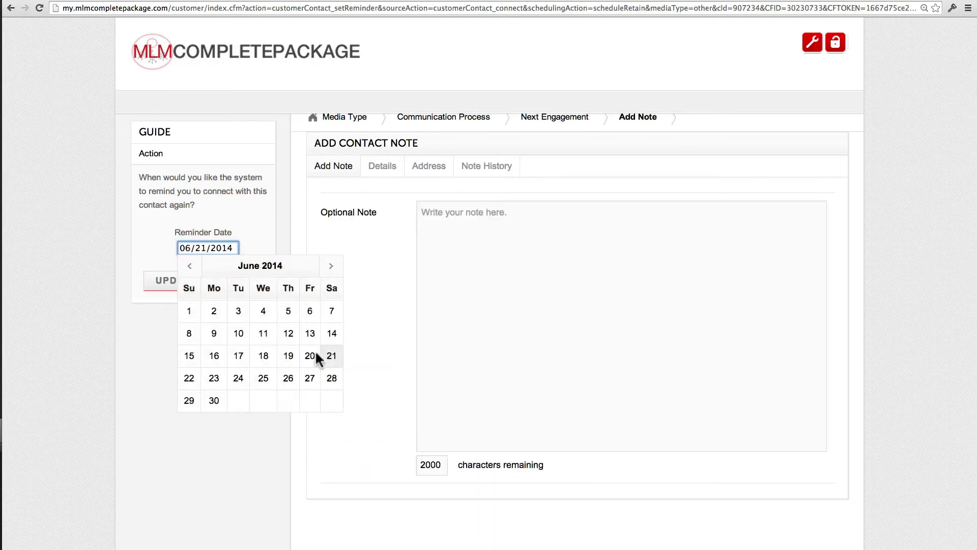
{"action": "left_click", "coordinate": [330, 357]}
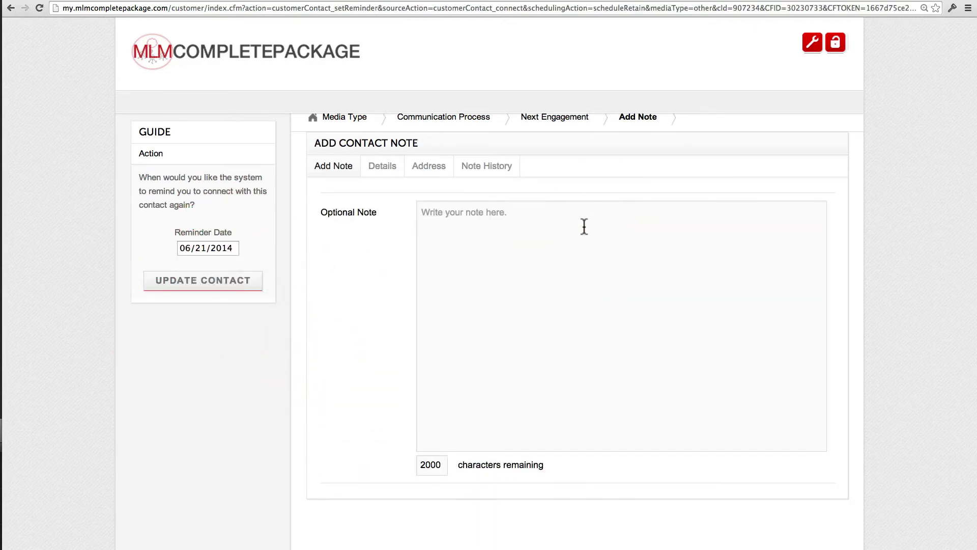
{"action": "type", "text": "jdfklsjdflkdsf jsdl"}
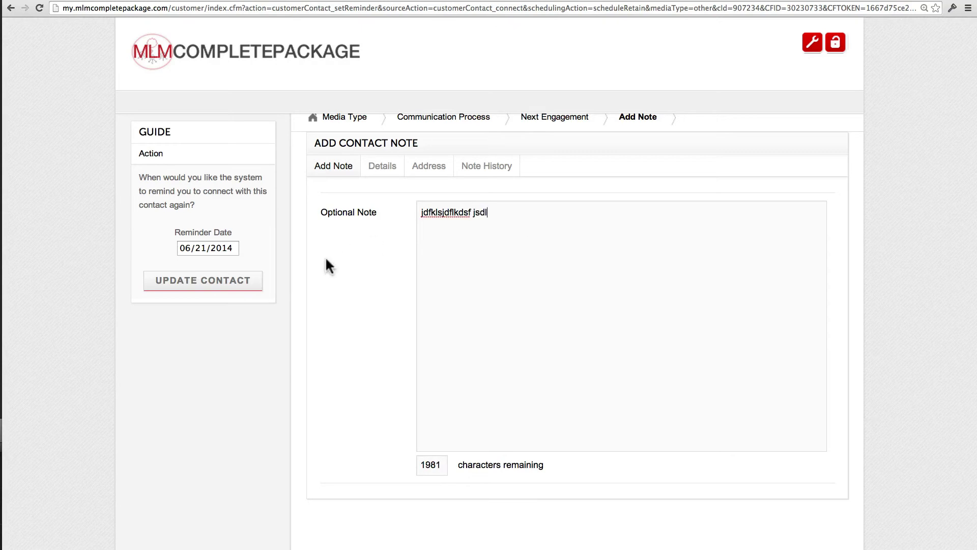
{"action": "left_click", "coordinate": [260, 282]}
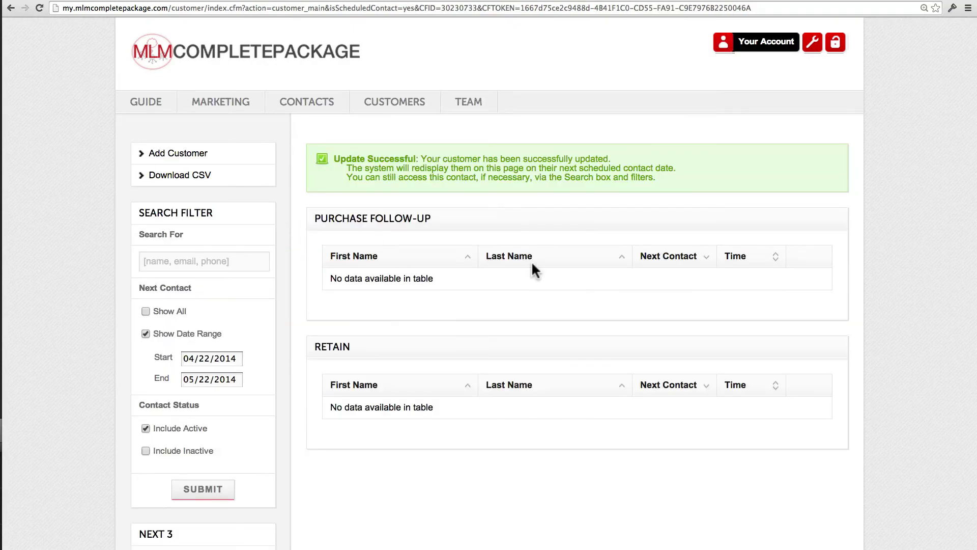
Go to Contacts and scroll to the Follow-Up table listing Customer-2 for 05/22/2014.
{"action": "left_click", "coordinate": [318, 105]}
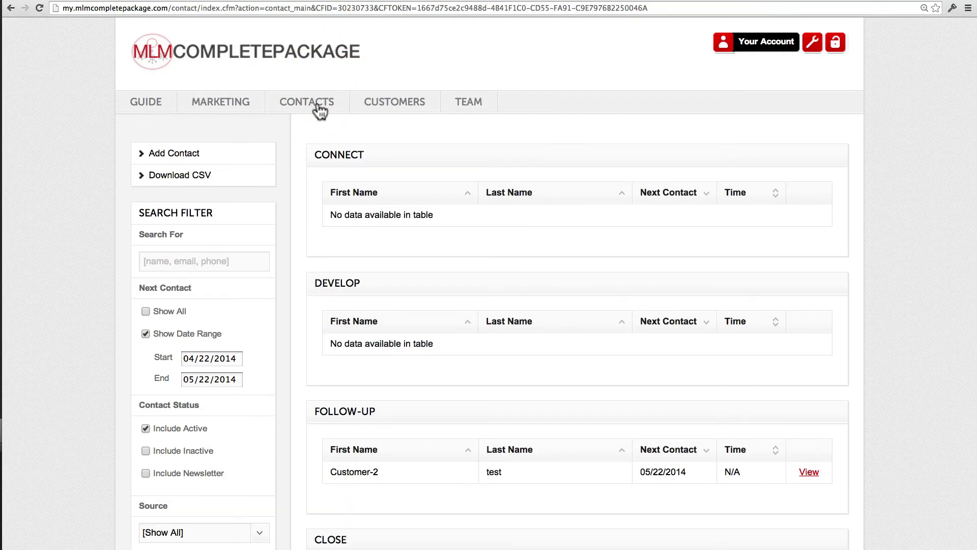
{"action": "scroll", "coordinate": [529, 166], "scroll_direction": "down", "scroll_amount": 2}
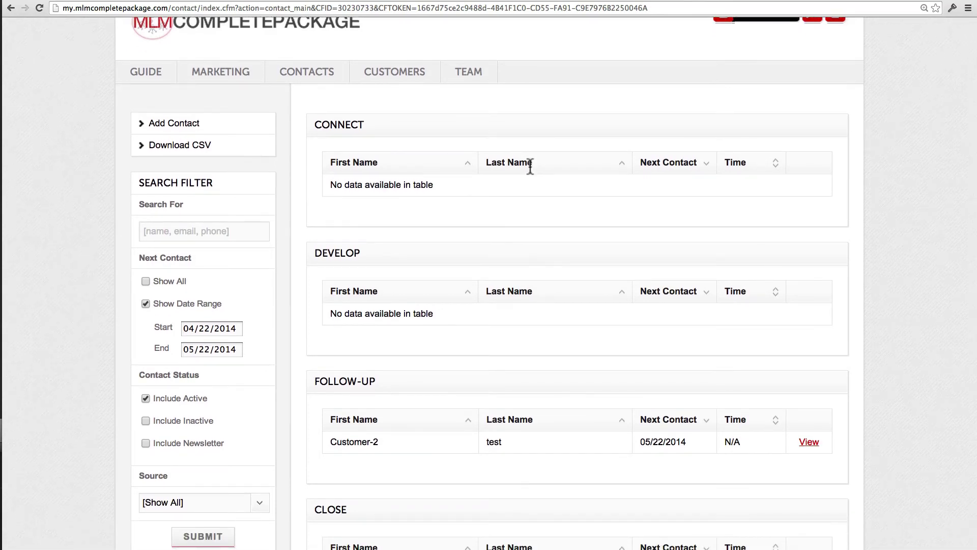
{"action": "scroll", "coordinate": [530, 166], "scroll_direction": "down", "scroll_amount": 3}
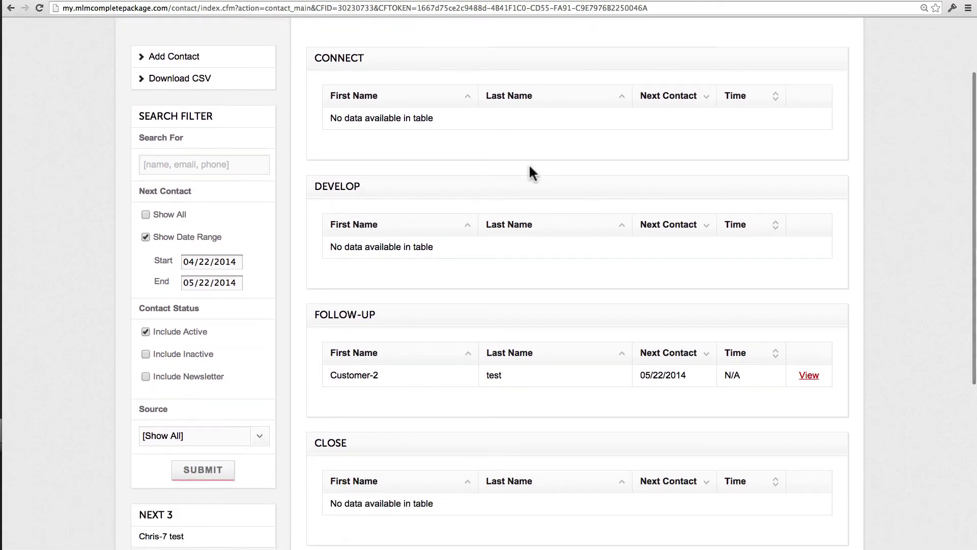
Log a phone conversation where Customer-2 gets started as a One-Time Purchase customer.
{"action": "left_click", "coordinate": [814, 376]}
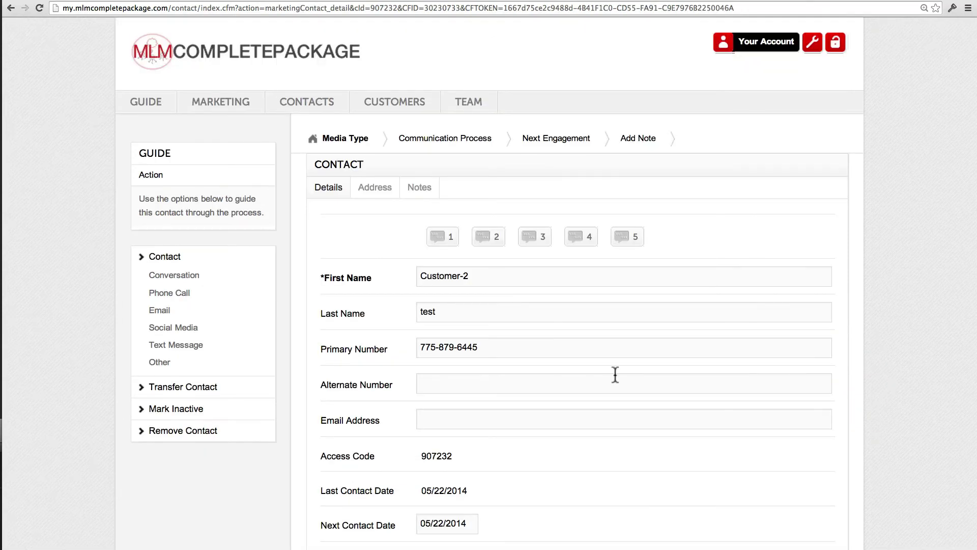
{"action": "left_click", "coordinate": [183, 294]}
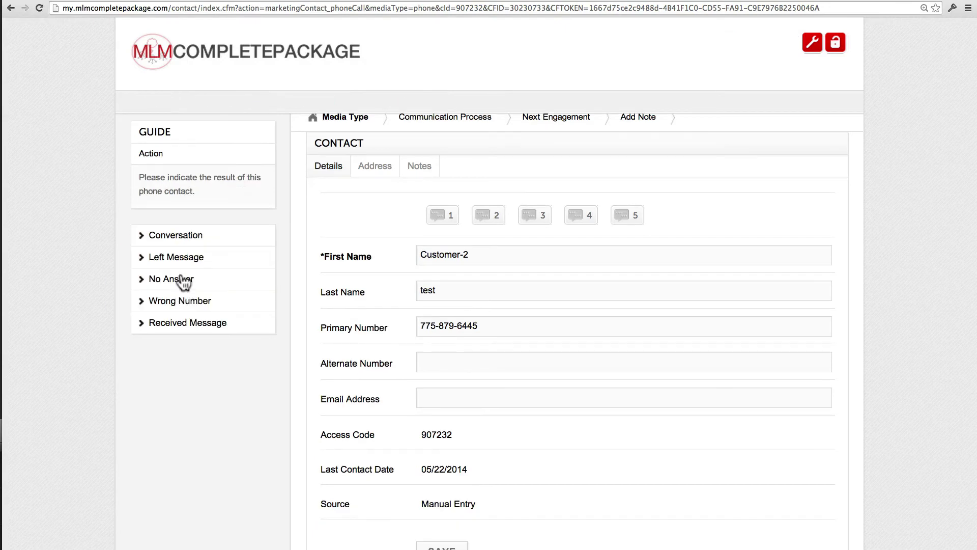
{"action": "left_click", "coordinate": [182, 238]}
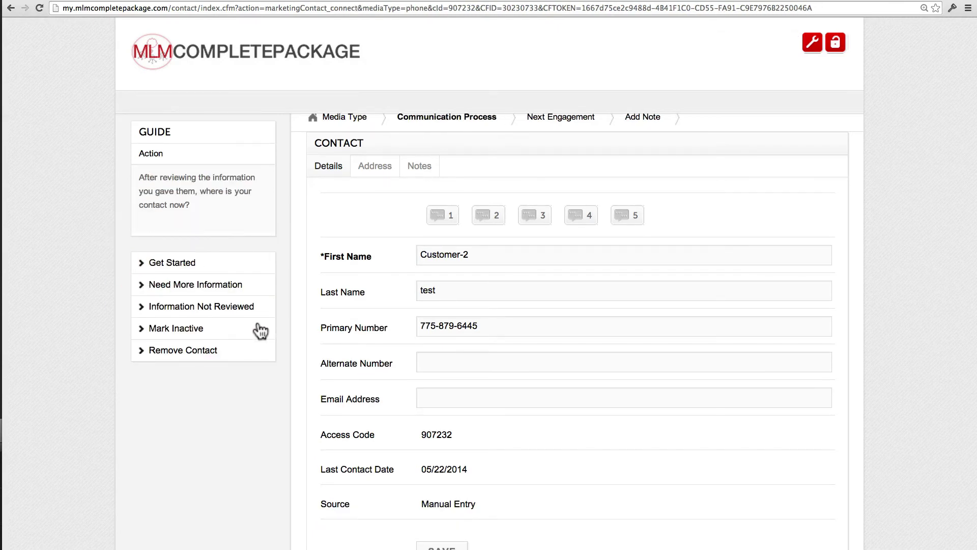
{"action": "left_click", "coordinate": [184, 271]}
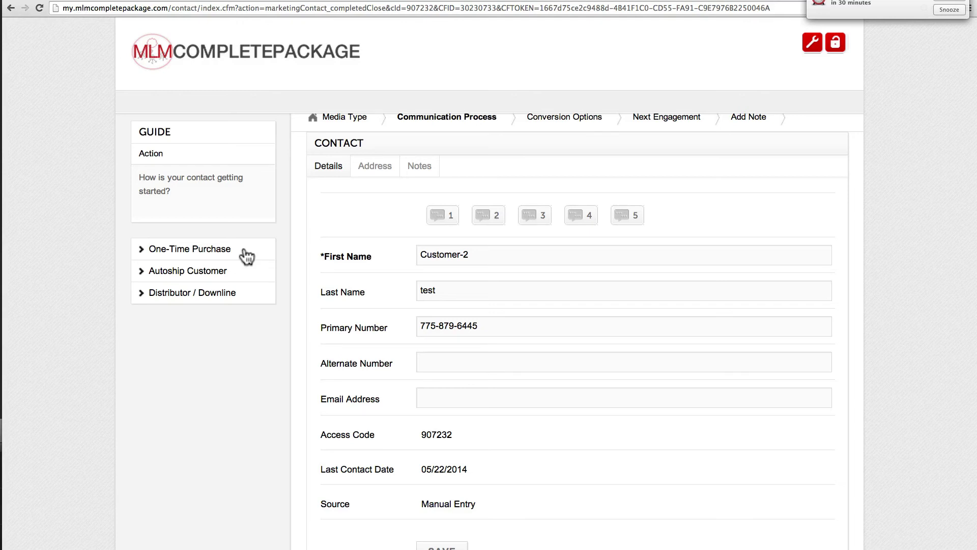
{"action": "left_click", "coordinate": [950, 3]}
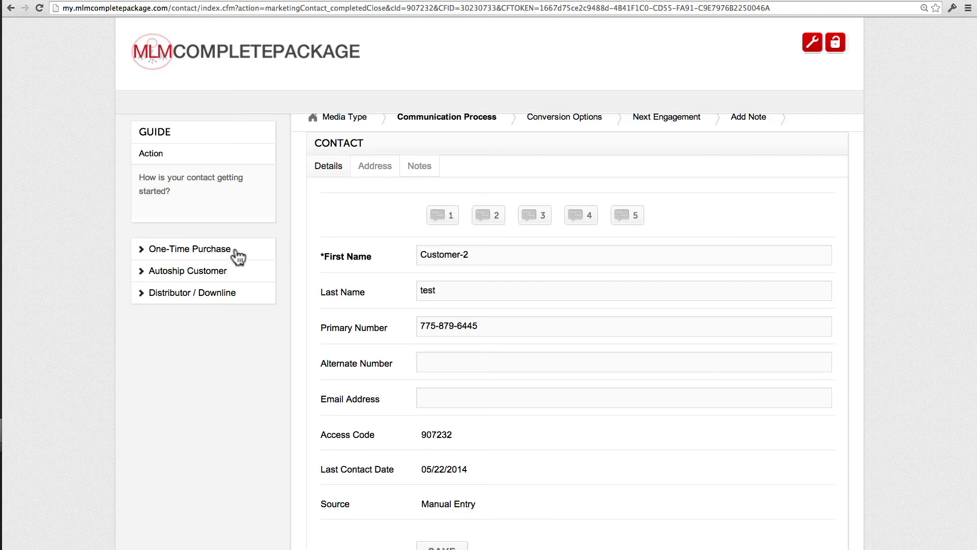
{"action": "left_click", "coordinate": [240, 256]}
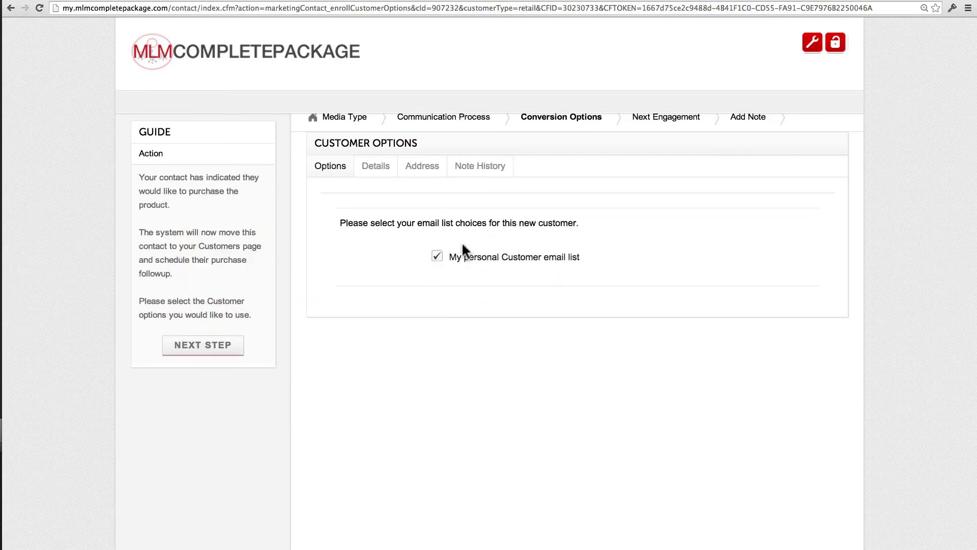
Keep Customer-2 off the personal email list and bring up the appointment calendar for May 25–31.
{"action": "left_click", "coordinate": [437, 257]}
{"action": "left_click", "coordinate": [224, 346]}
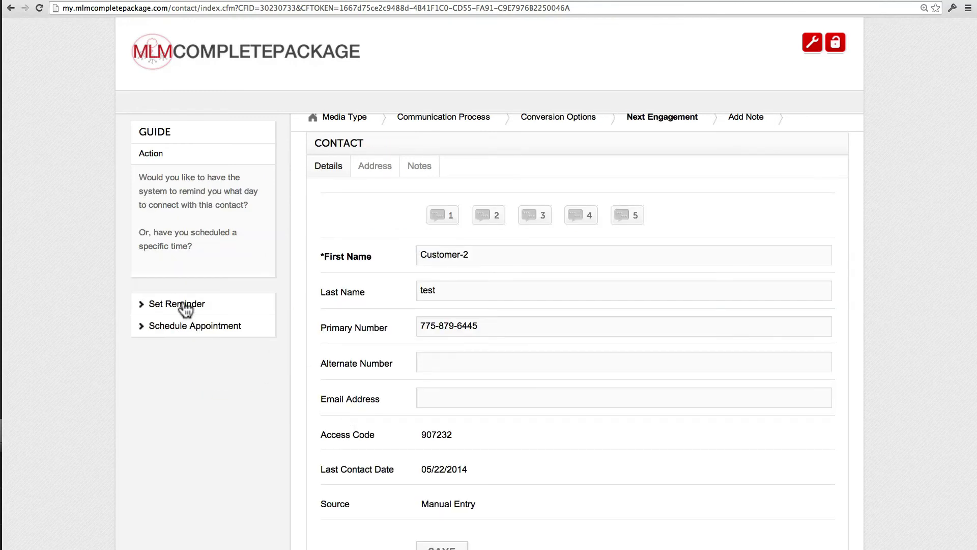
{"action": "left_click", "coordinate": [192, 327]}
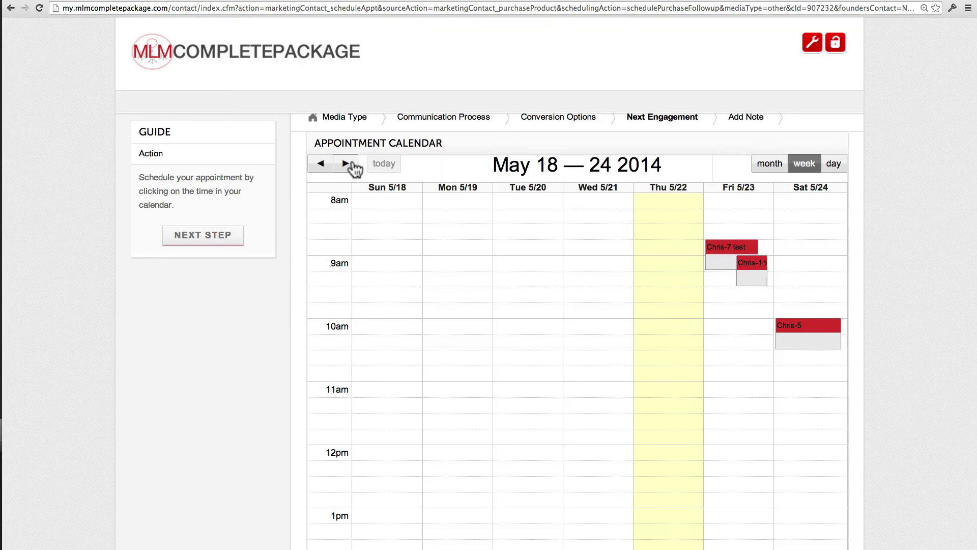
{"action": "left_click", "coordinate": [347, 164]}
{"action": "scroll", "coordinate": [682, 320], "scroll_direction": "down", "scroll_amount": 8}
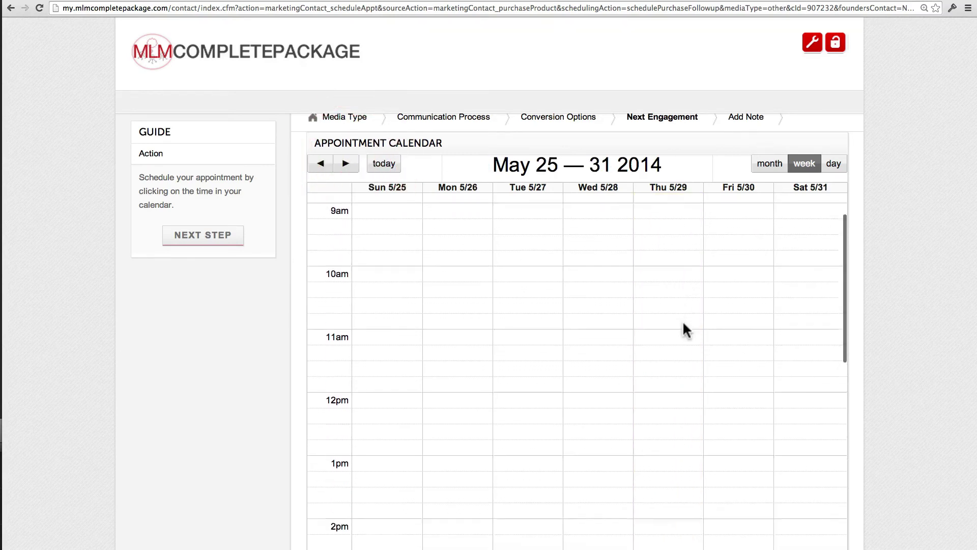
Book the purchase follow-up for Thursday May 29, 12:00–12:30 pm, and save it.
{"action": "left_click", "coordinate": [661, 234]}
{"action": "left_click", "coordinate": [493, 337]}
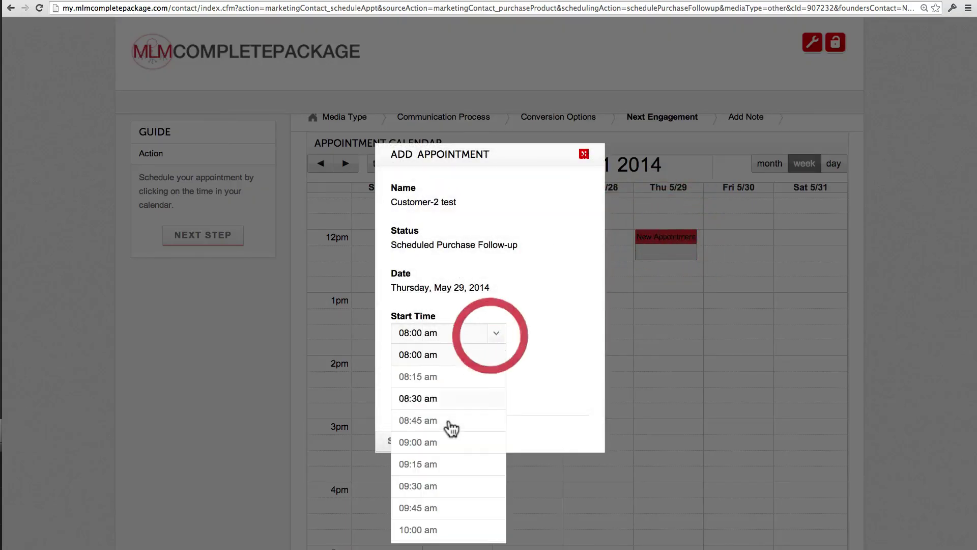
{"action": "scroll", "coordinate": [451, 428], "scroll_direction": "down", "scroll_amount": 5}
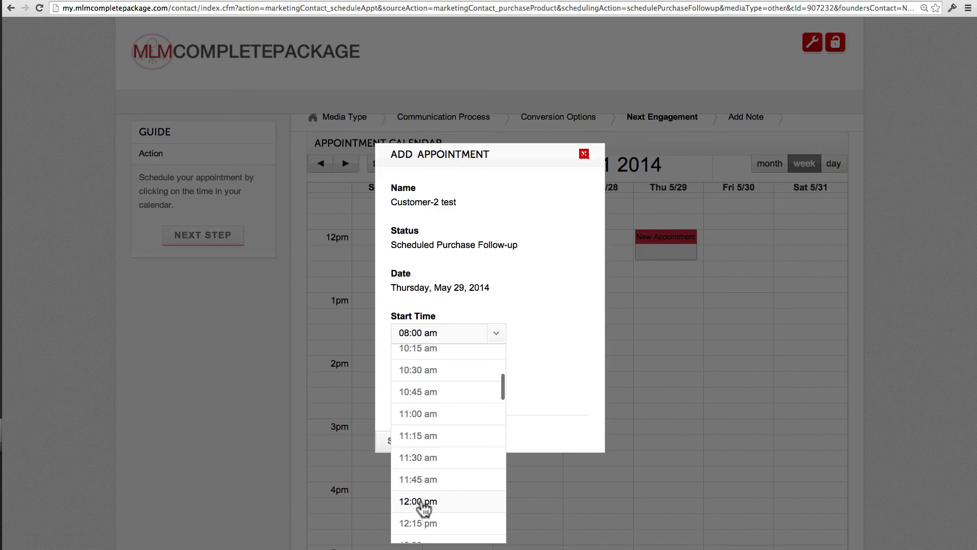
{"action": "left_click", "coordinate": [424, 502]}
{"action": "left_click", "coordinate": [495, 387]}
{"action": "left_click", "coordinate": [437, 429]}
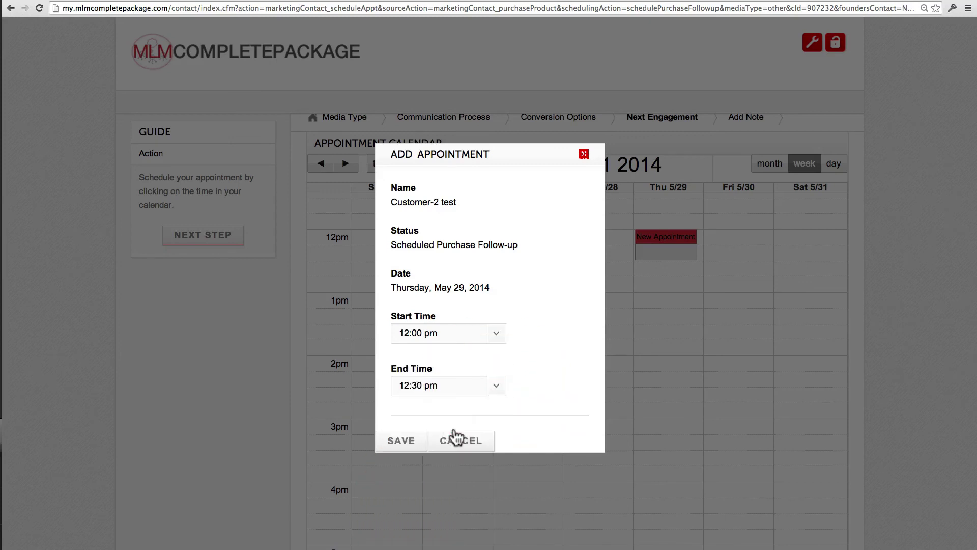
{"action": "left_click", "coordinate": [410, 442]}
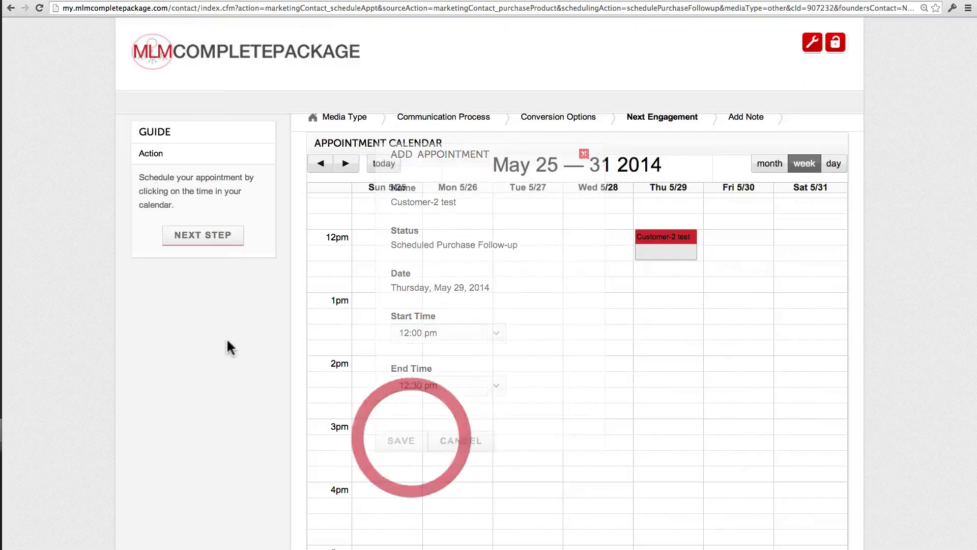
{"action": "left_click", "coordinate": [215, 248]}
{"action": "left_click", "coordinate": [507, 298]}
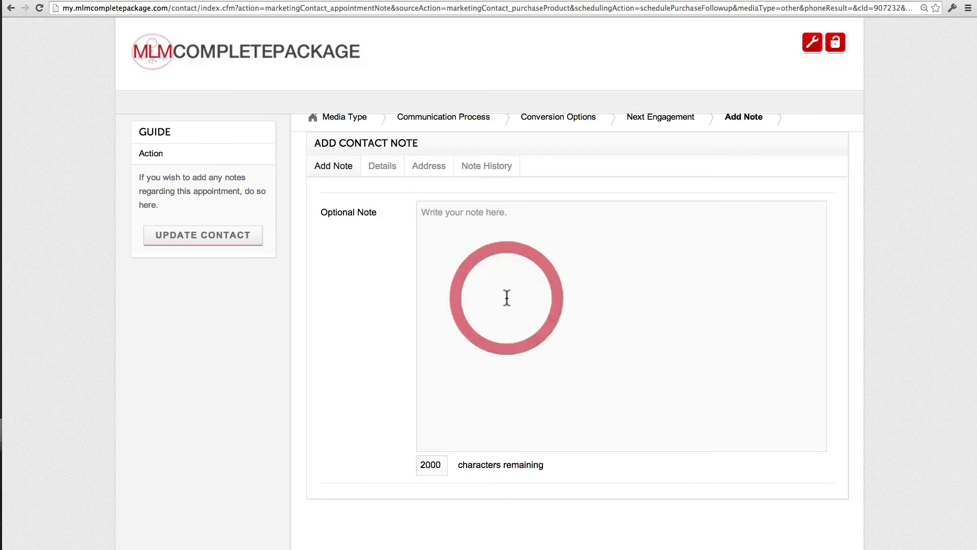
Enter a short note, save Customer-2's conversion to customer, and switch to the Customers page.
{"action": "type", "text": "jslkdj flskdfjld jslkjflksj fklsdj flksd jflkdsj flkdsj lkd jflkf ld"}
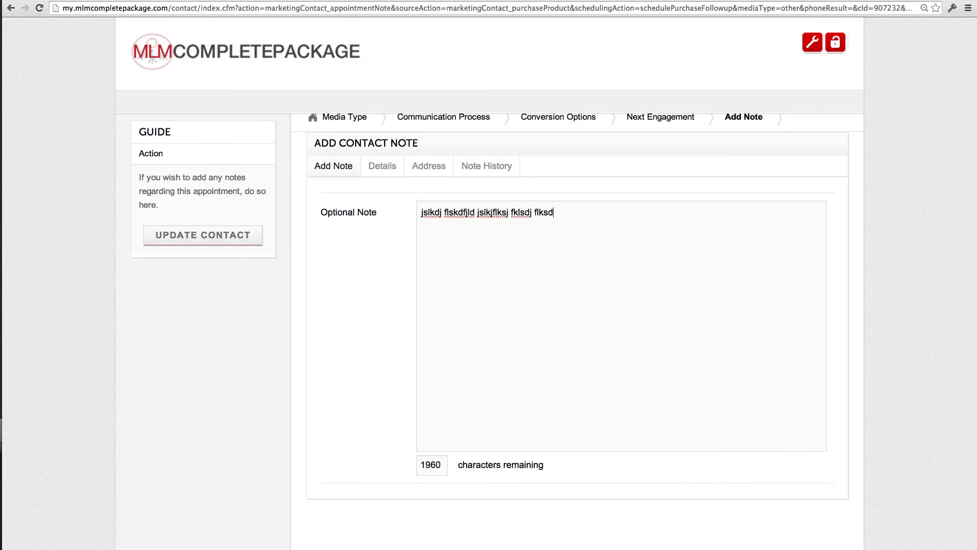
{"action": "left_click", "coordinate": [232, 239]}
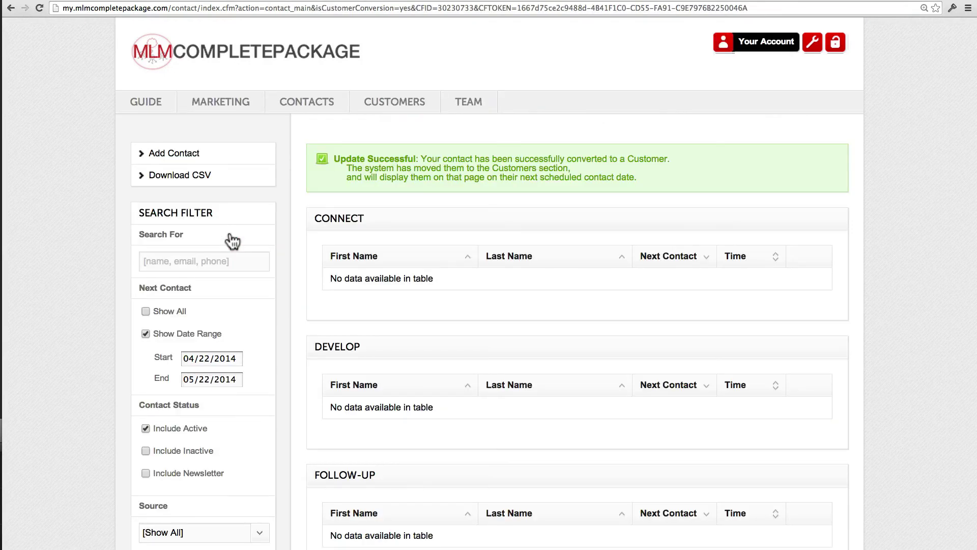
{"action": "scroll", "coordinate": [416, 244], "scroll_direction": "down", "scroll_amount": 2}
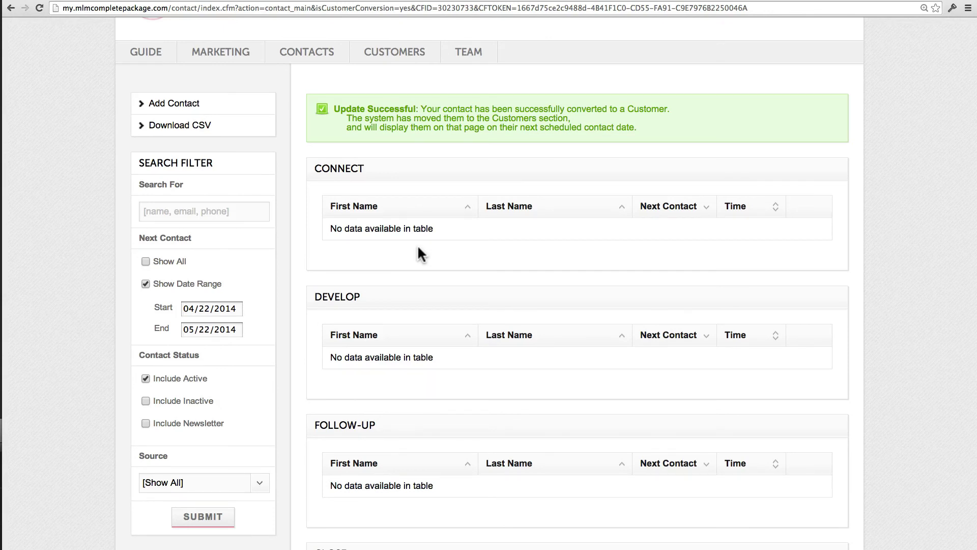
{"action": "left_click", "coordinate": [404, 67]}
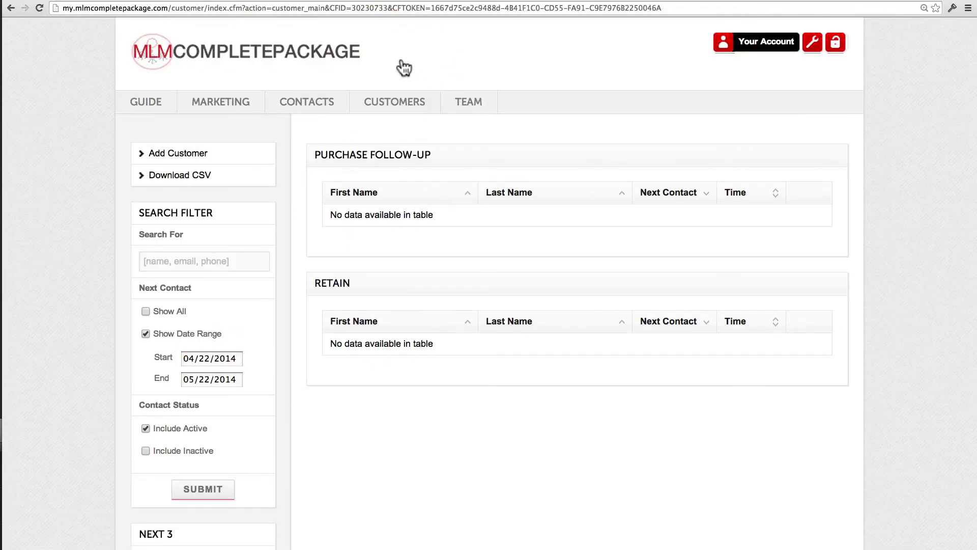